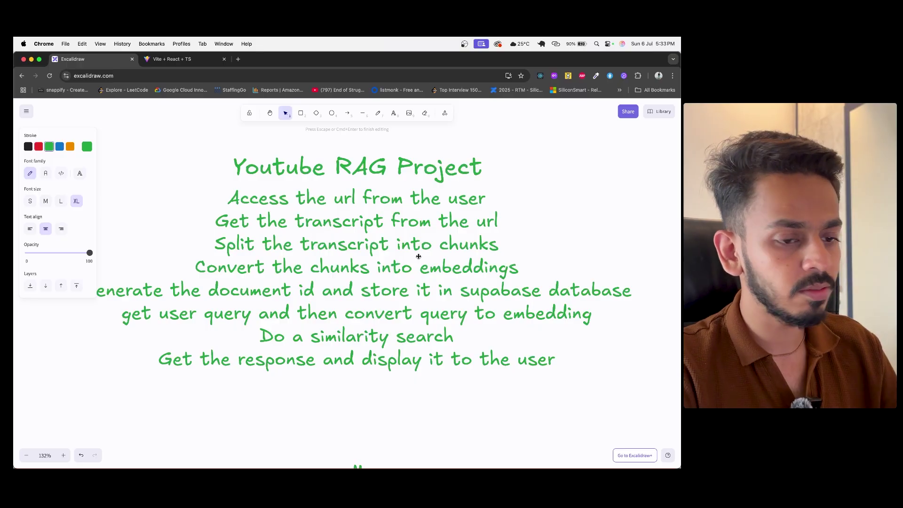
Step: Search for "embeddings in rag" in a new browser tab and show the image results
key("super+t")
type("e")
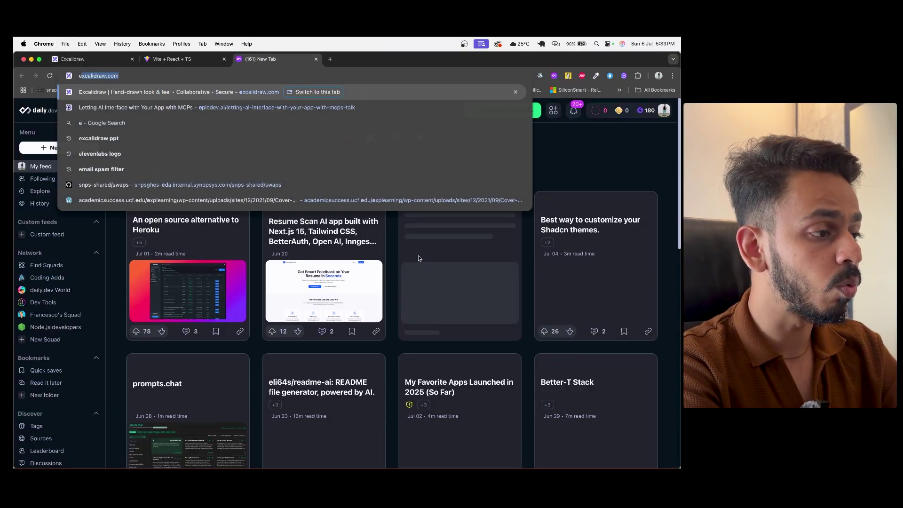
type("mbeddi")
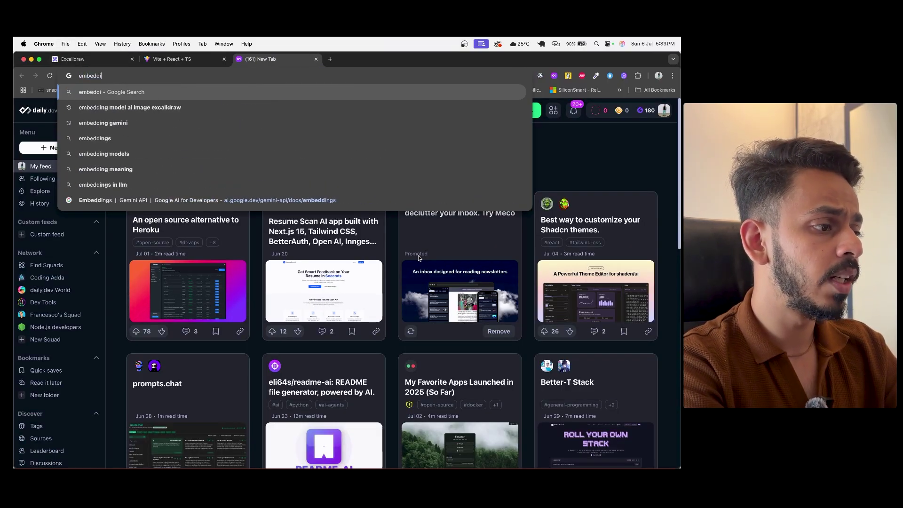
type("ngs in rag")
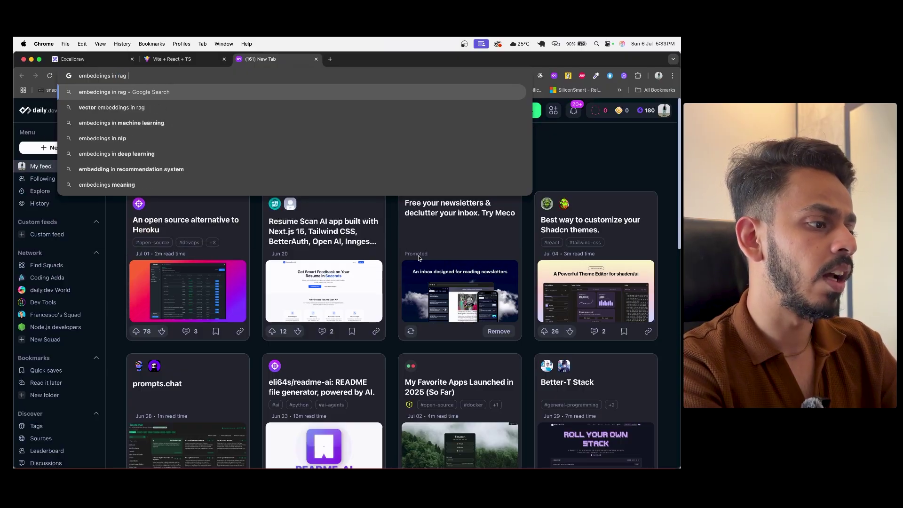
key("Return")
left_click(155, 141)
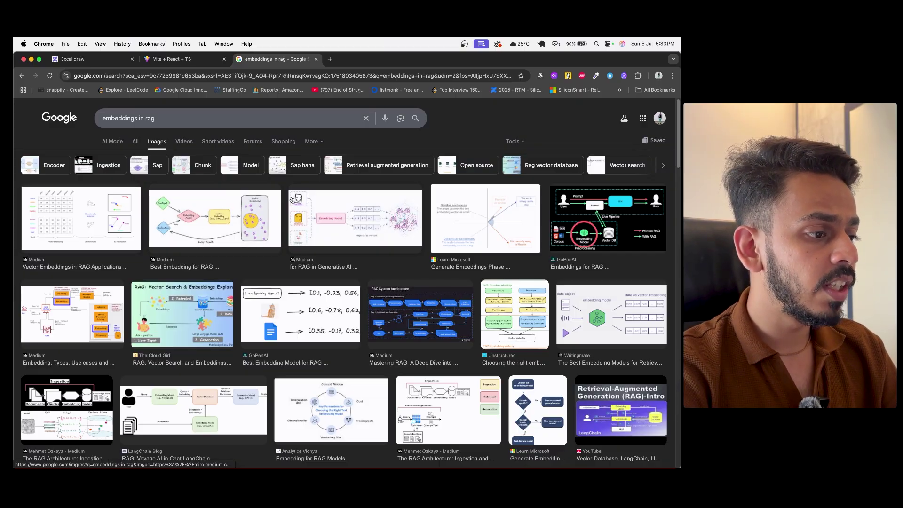
Step: Open the GoPenAI article on choosing the best embedding model for RAG and find its diagram of inputs mapped to vectors
left_click(318, 325)
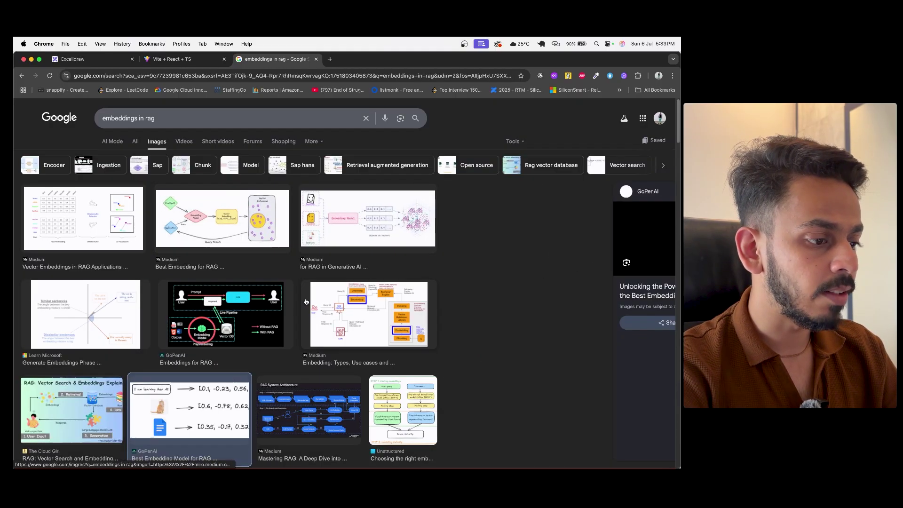
left_click(502, 252)
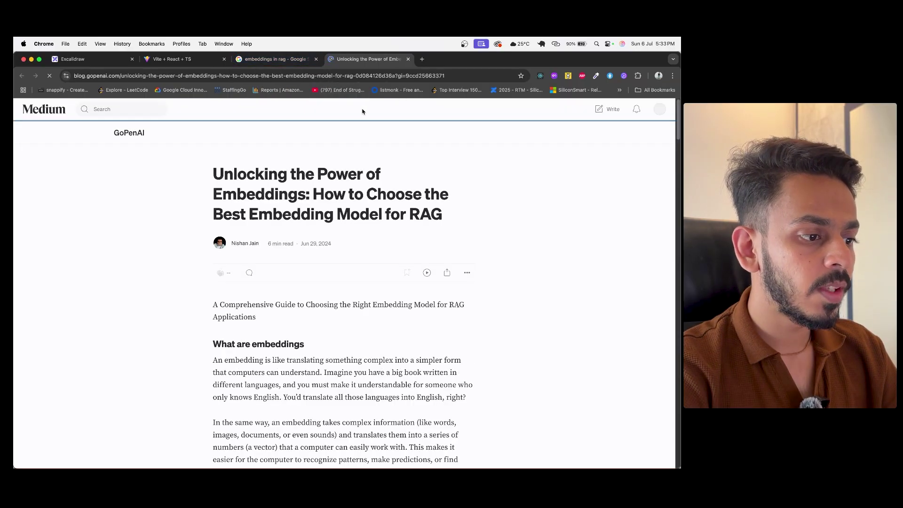
scroll(350, 219, "down", 10)
scroll(350, 218, "down", 20)
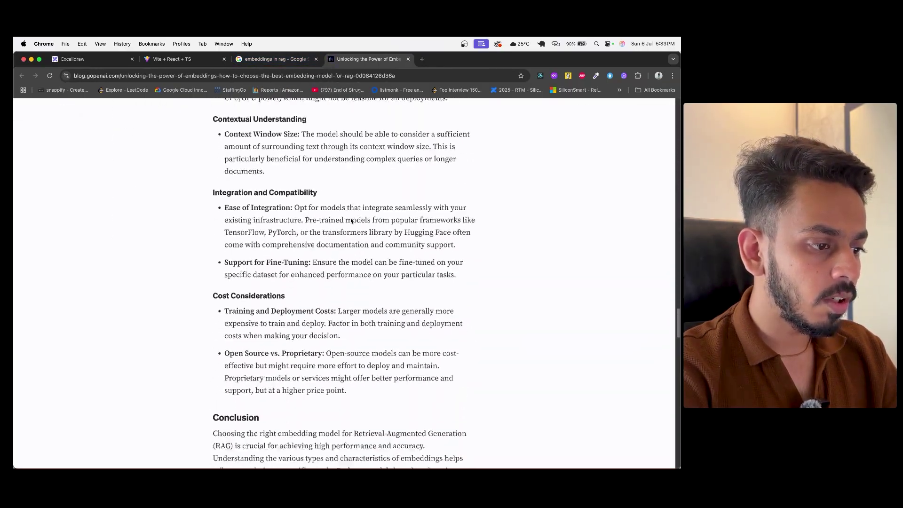
scroll(350, 221, "up", 20)
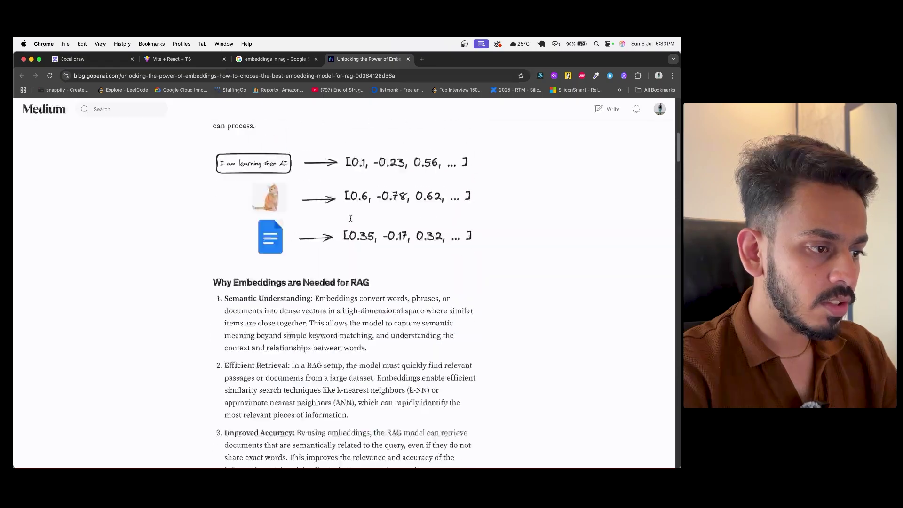
scroll(342, 183, "down", 5)
Step: View the article's embeddings diagram on its own in a new browser tab and return to the Excalidraw outline
right_click(307, 378)
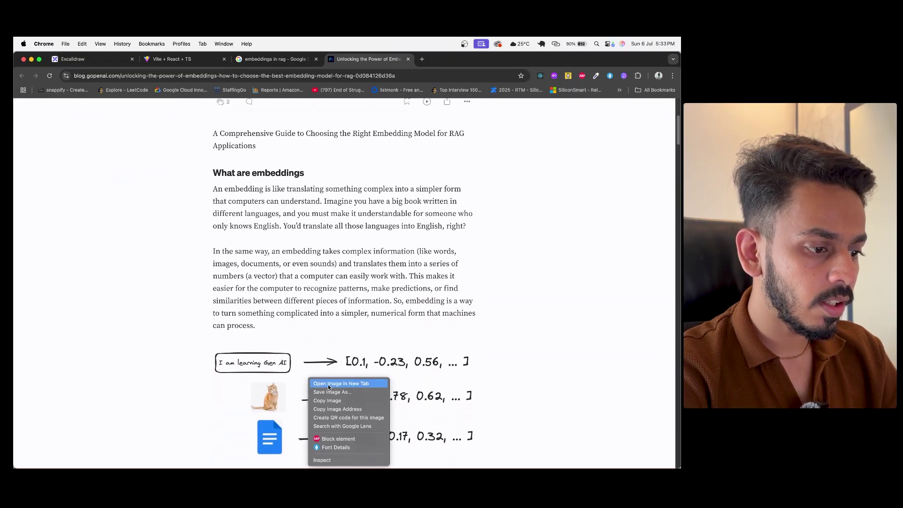
left_click(344, 401)
left_click(441, 59)
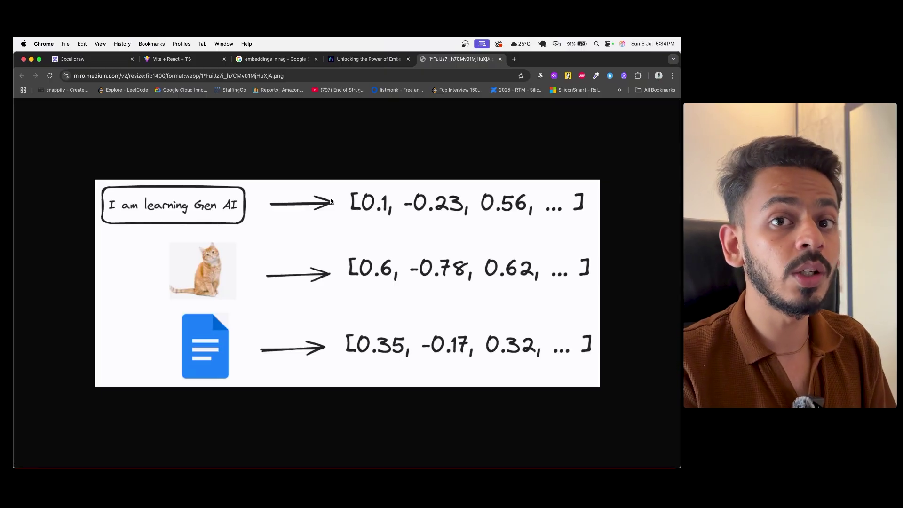
left_click(99, 59)
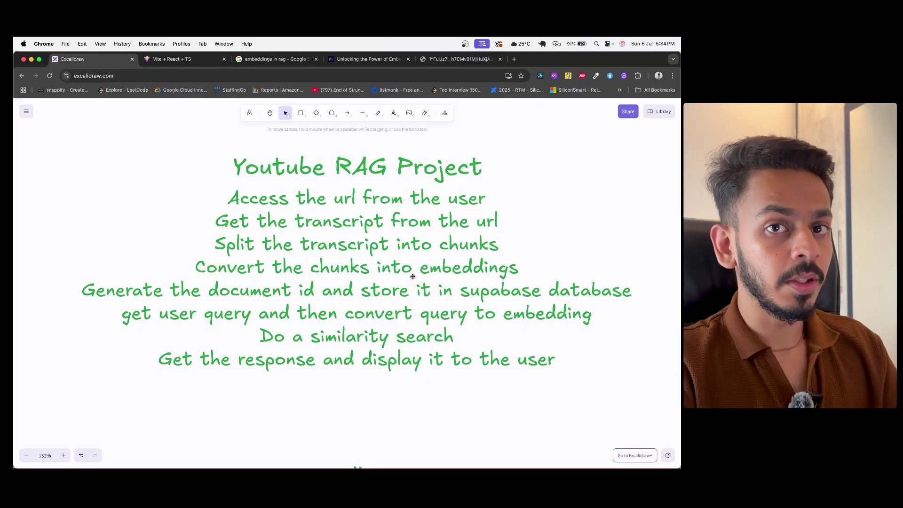
key("super+t")
type("vecto")
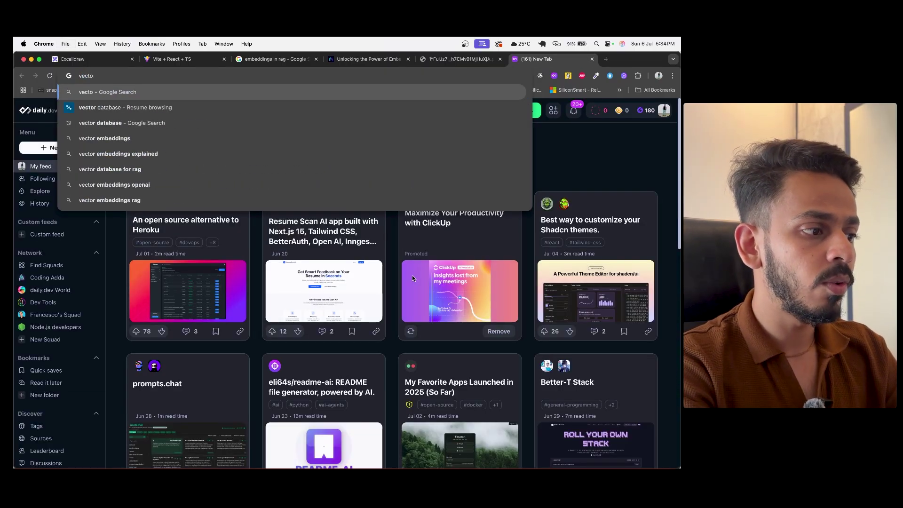
key("Down")
key("Return")
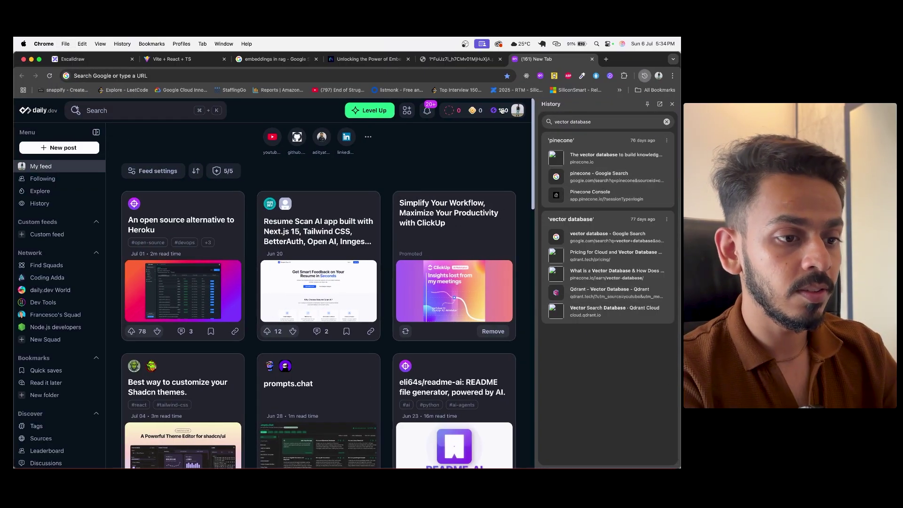
left_click(672, 104)
Step: Search Google for "vector database" and read the AI Overview definition
left_click(303, 75)
type("vector data")
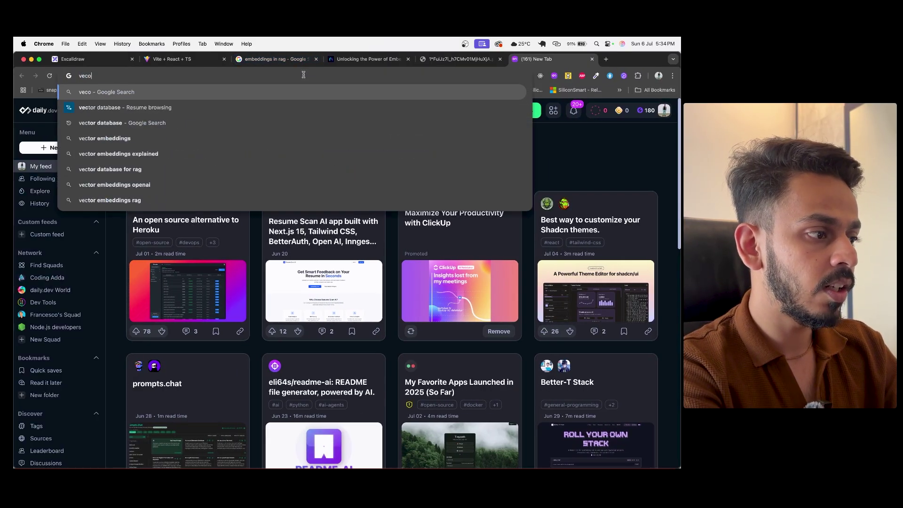
type("base")
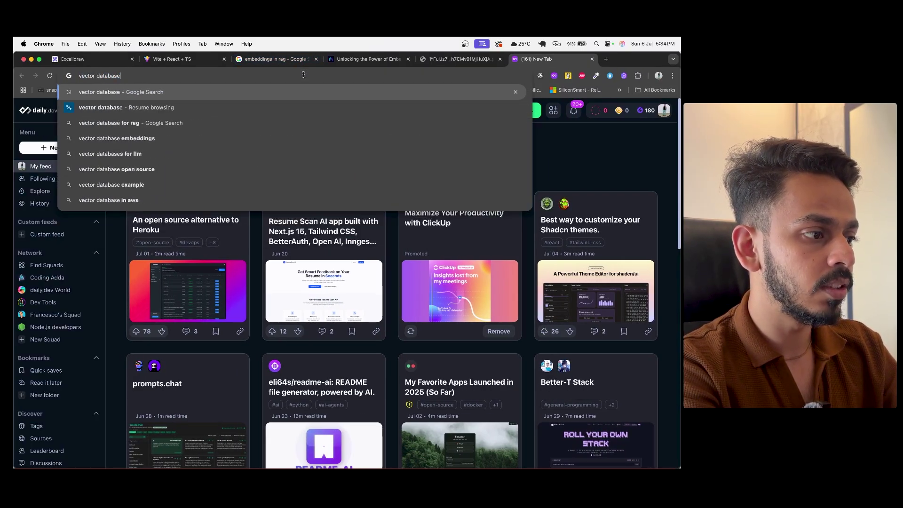
key("Return")
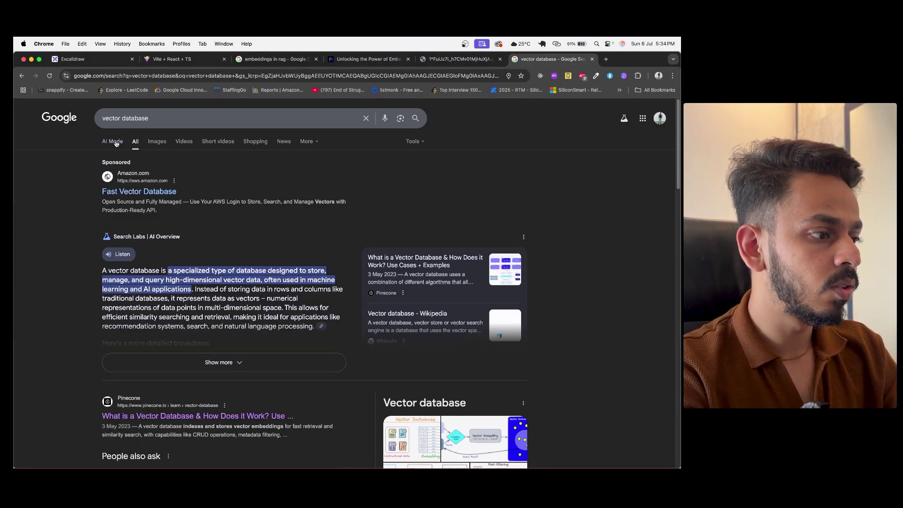
scroll(168, 251, "down", 3)
scroll(190, 208, "up", 5)
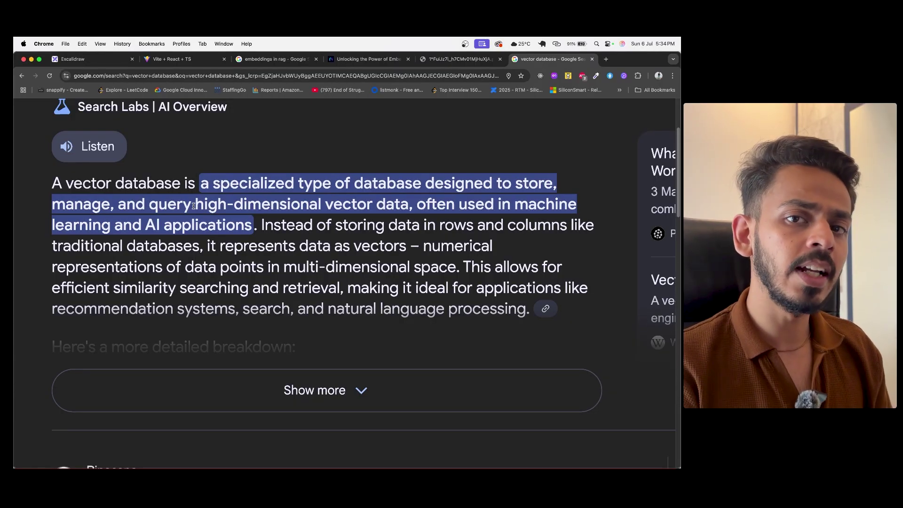
Step: Compare the YouTube chat app at localhost:5173 with the workflow list in the Excalidraw outline
left_click(172, 59)
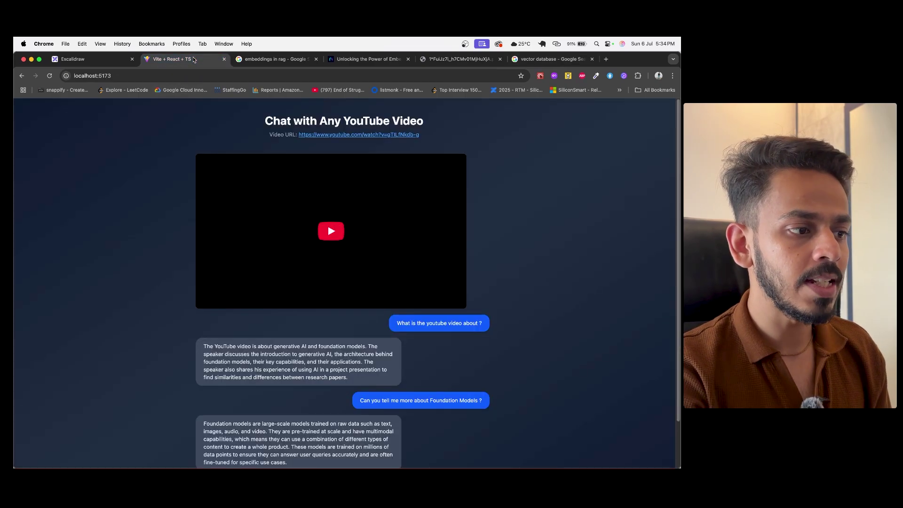
left_click(87, 59)
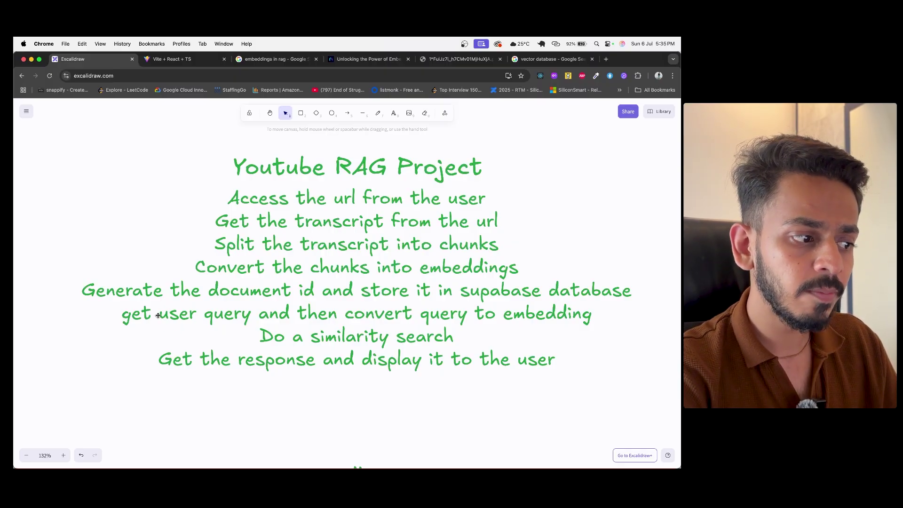
left_click(177, 294)
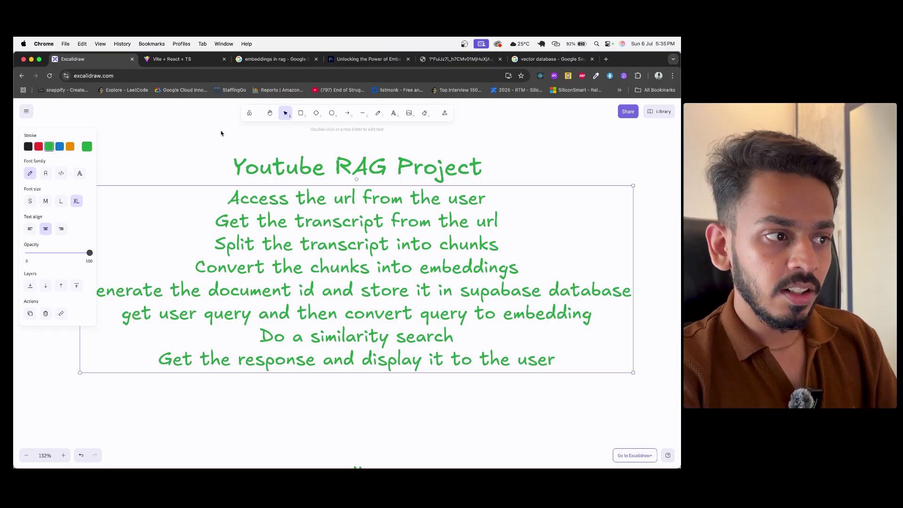
left_click(198, 66)
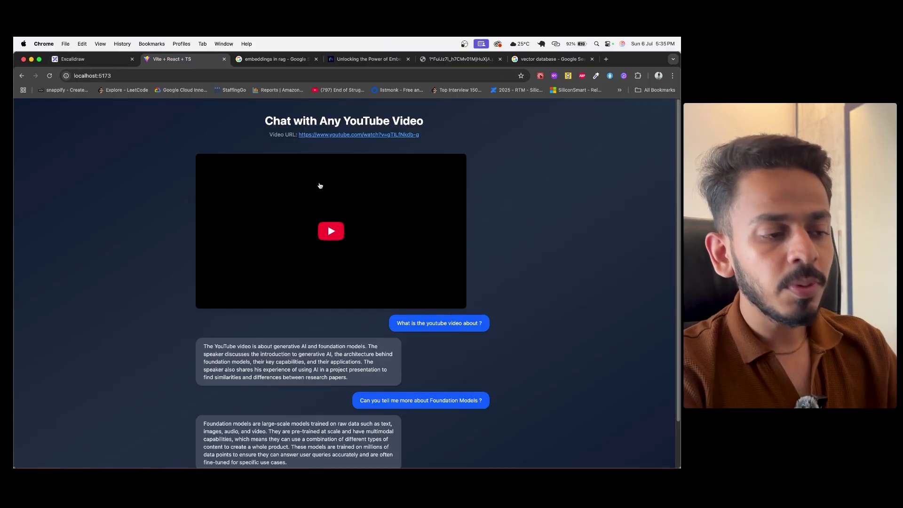
left_click(89, 59)
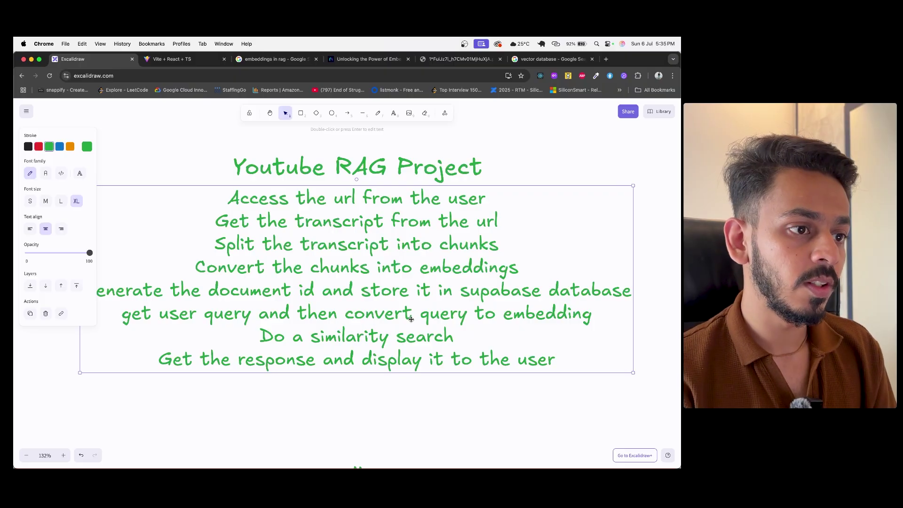
Step: Open supabase.com in a new browser tab and examine the homepage introduction, highlighting the word "Postgres"
key("super+t")
type("supabase.com")
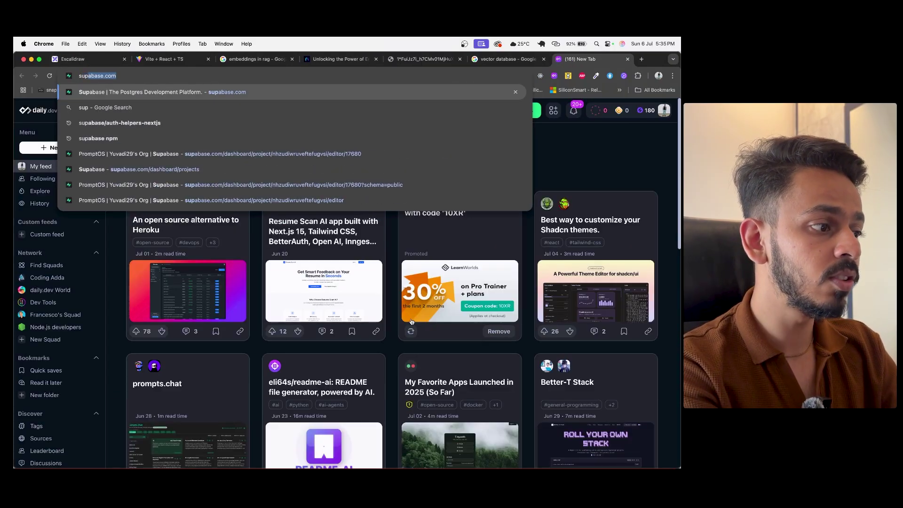
key("Return")
scroll(345, 250, "up", 5)
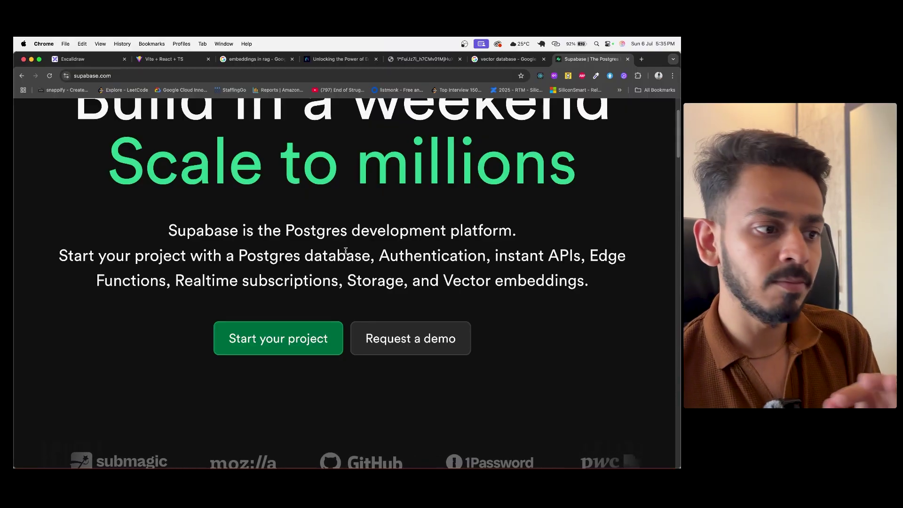
key("super+minus")
key("super+minus")
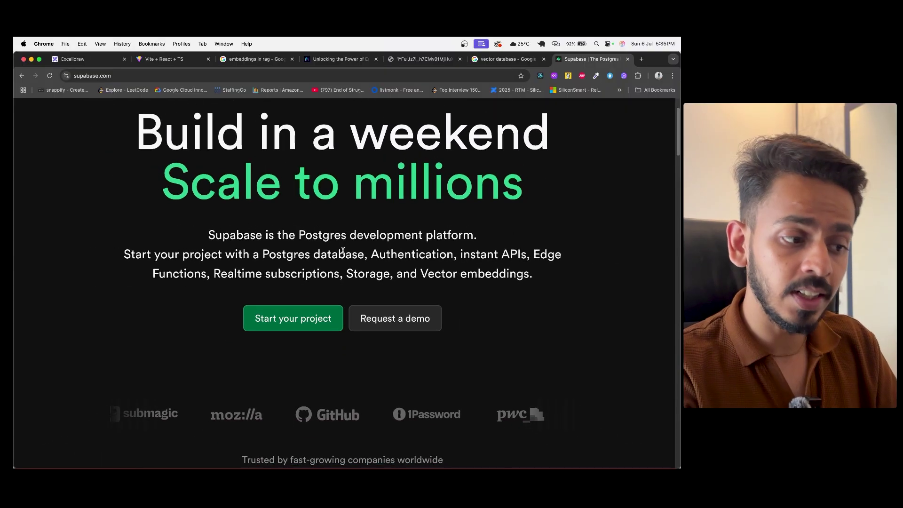
key("super+minus")
key("super+minus")
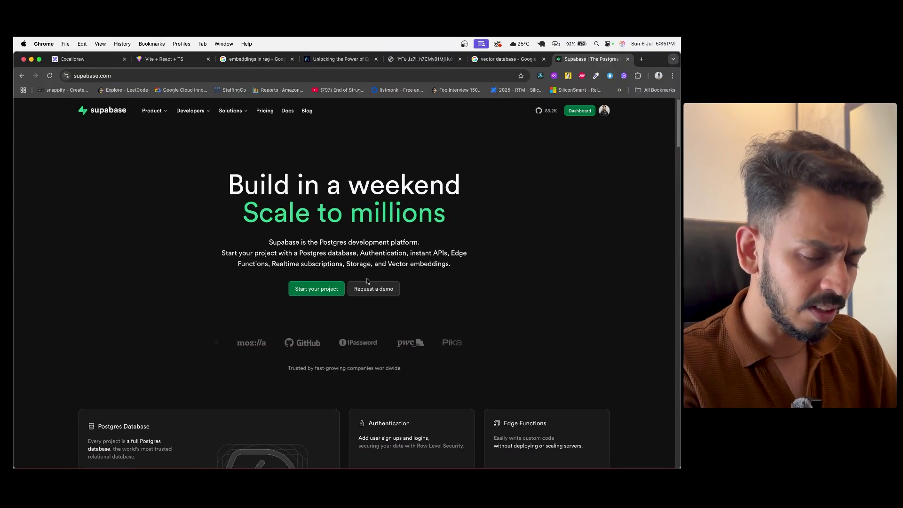
scroll(366, 280, "down", 1)
scroll(368, 281, "up", 1)
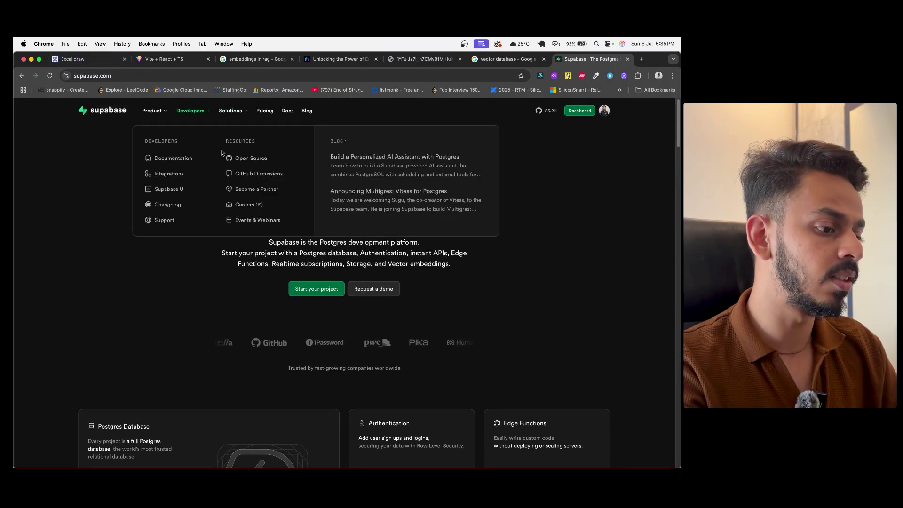
left_click_drag(319, 243, 349, 243)
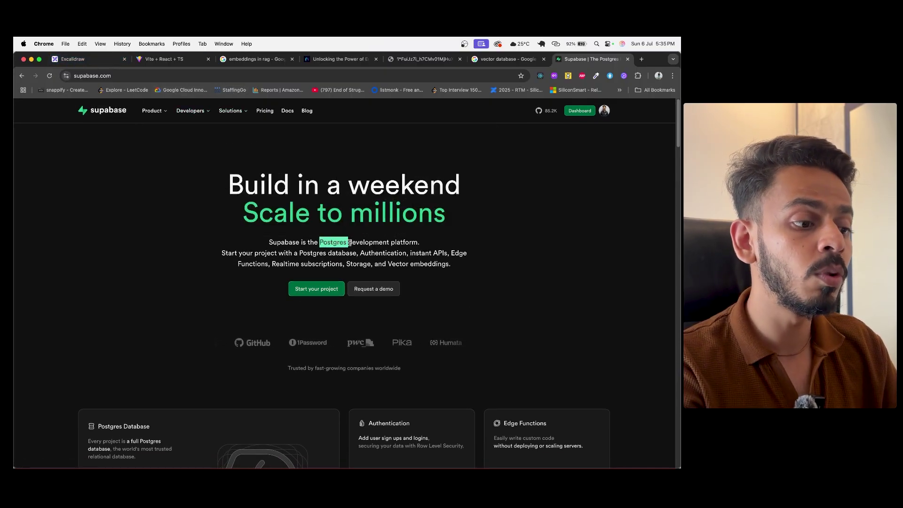
Step: Return to the Excalidraw outline and highlight the line "get user query and then convert query to embedding"
left_click(93, 62)
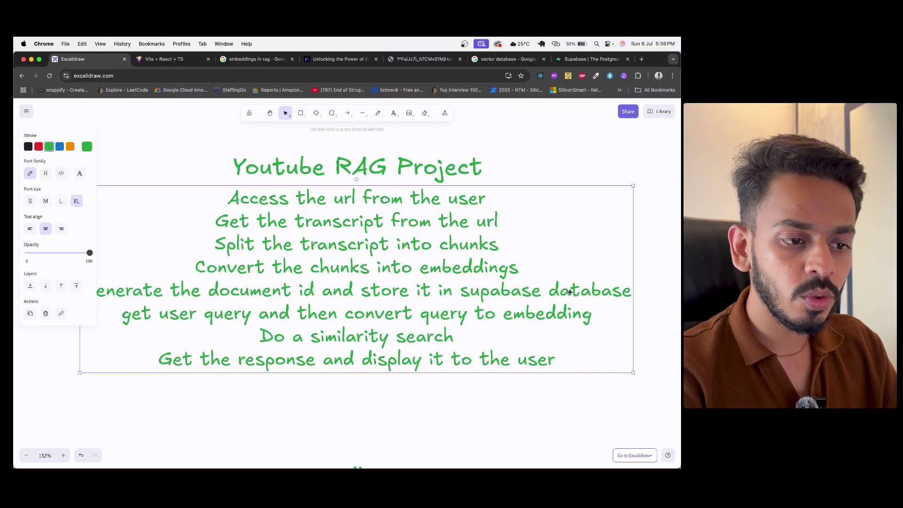
double_click(157, 313)
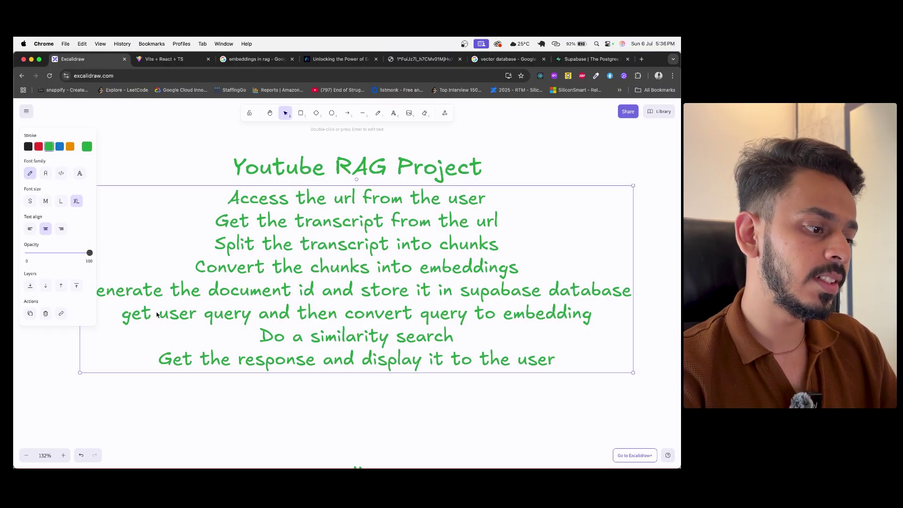
triple_click(156, 312)
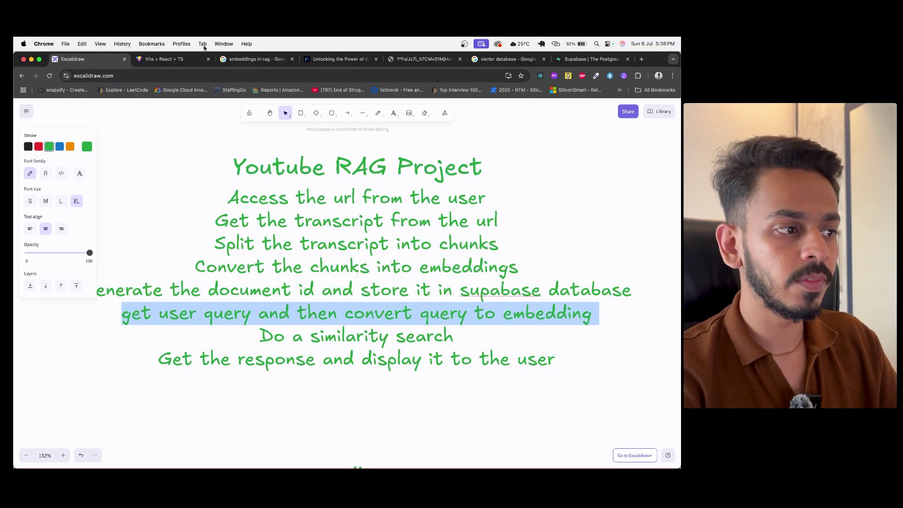
Step: Highlight the sample question "What is the youtube video about ?" in the YouTube chat app and return to the Excalidraw outline
left_click(198, 58)
scroll(376, 257, "down", 2)
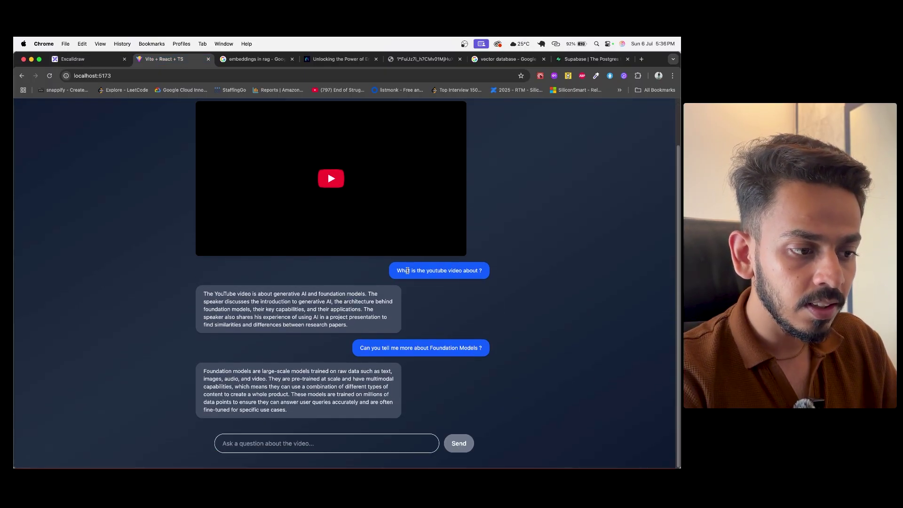
left_click_drag(407, 270, 484, 275)
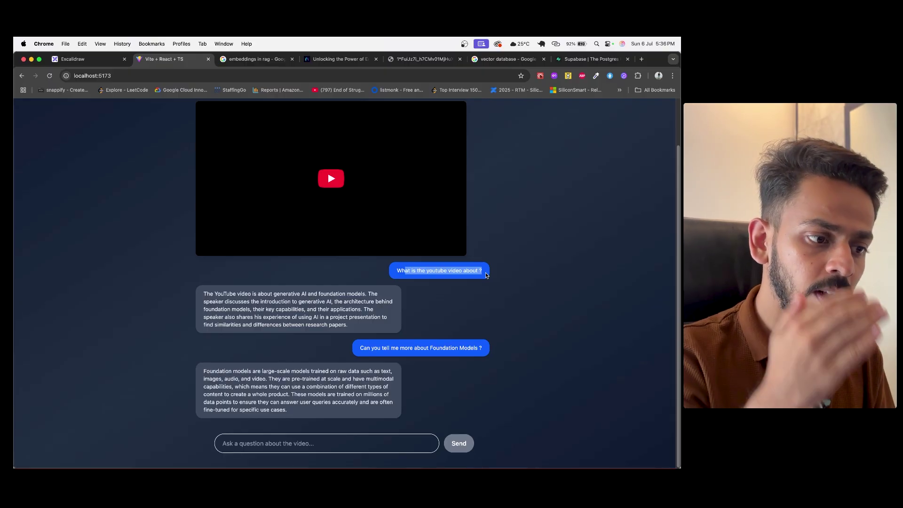
left_click(90, 59)
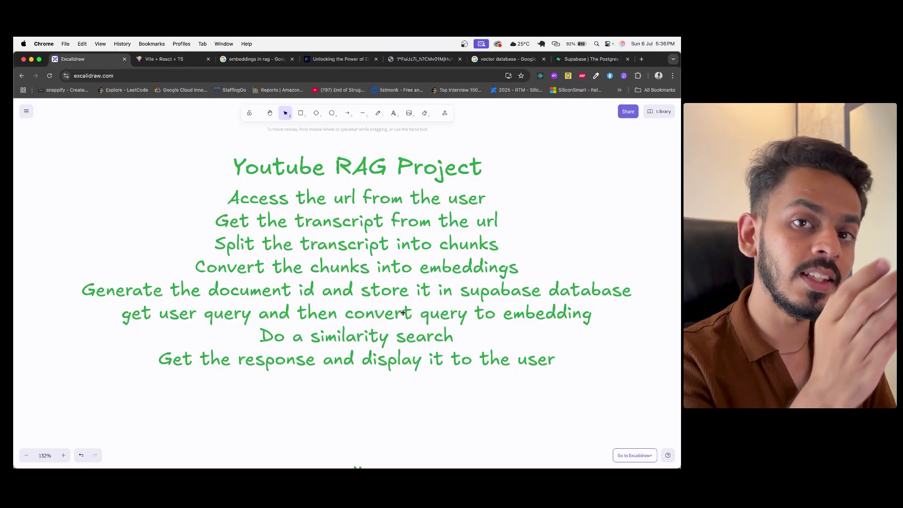